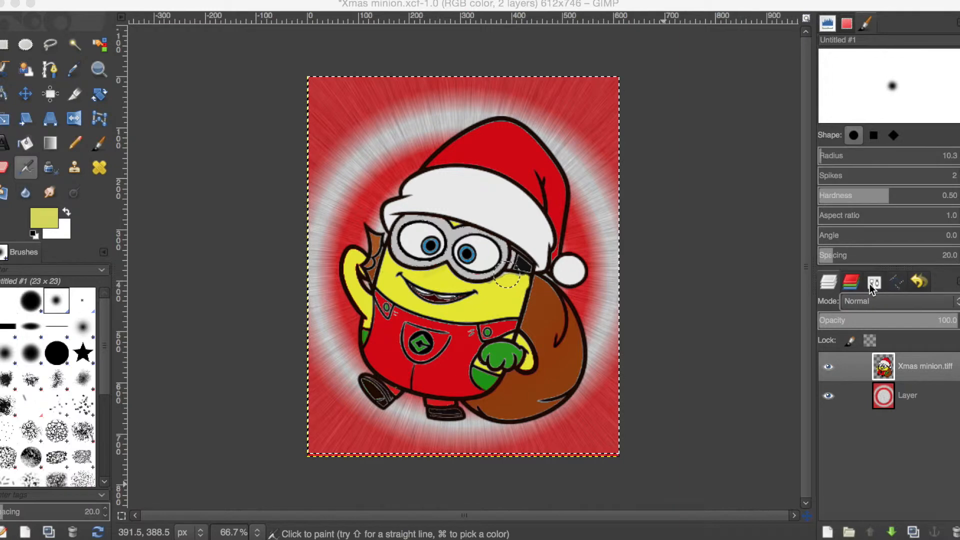
Select the Airbrush and set the foreground color to black (HTML notation 000000).
left_click(28, 171)
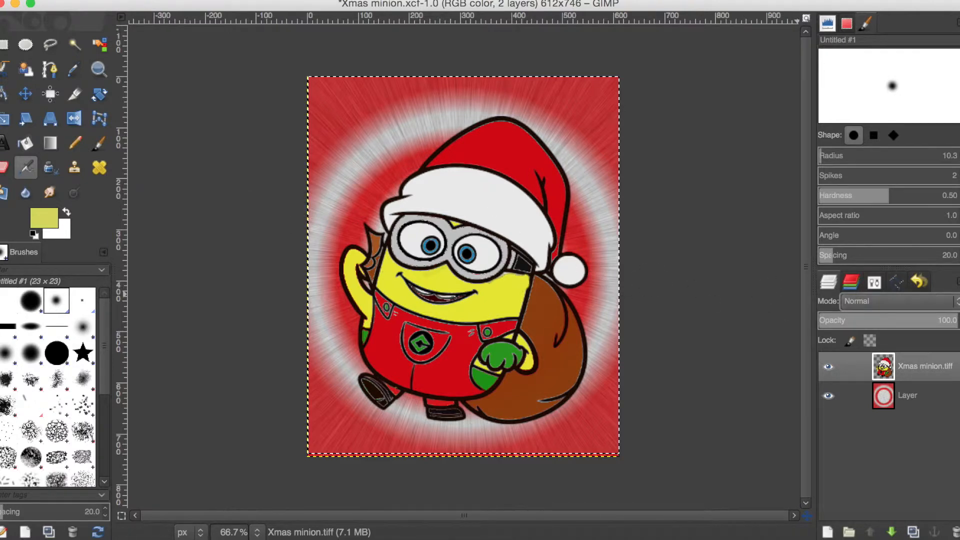
left_click(875, 283)
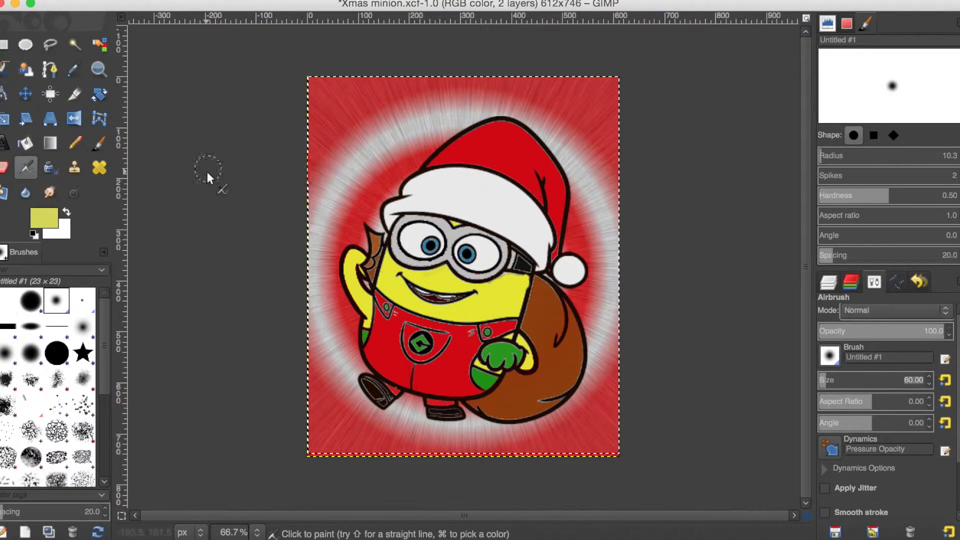
left_click(45, 218)
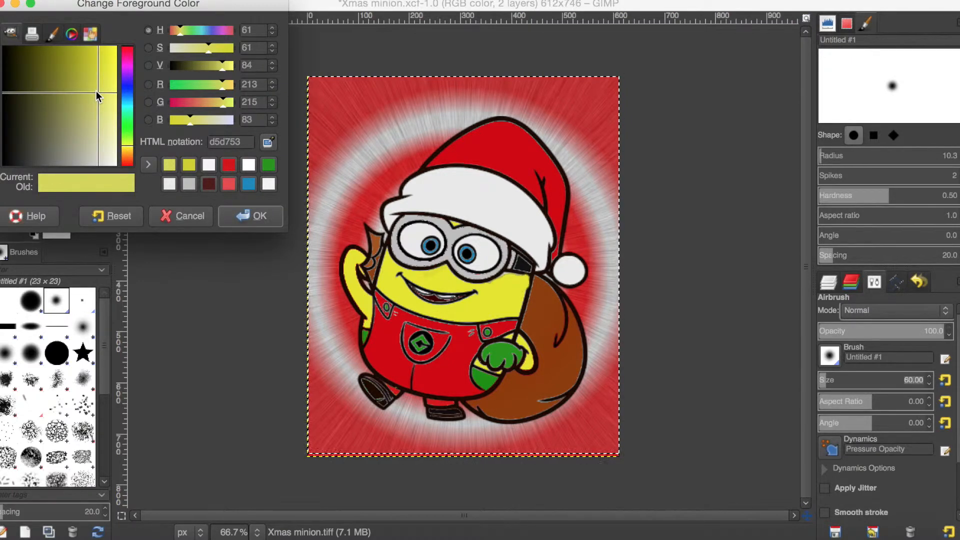
left_click_drag(98, 95, 1, 46)
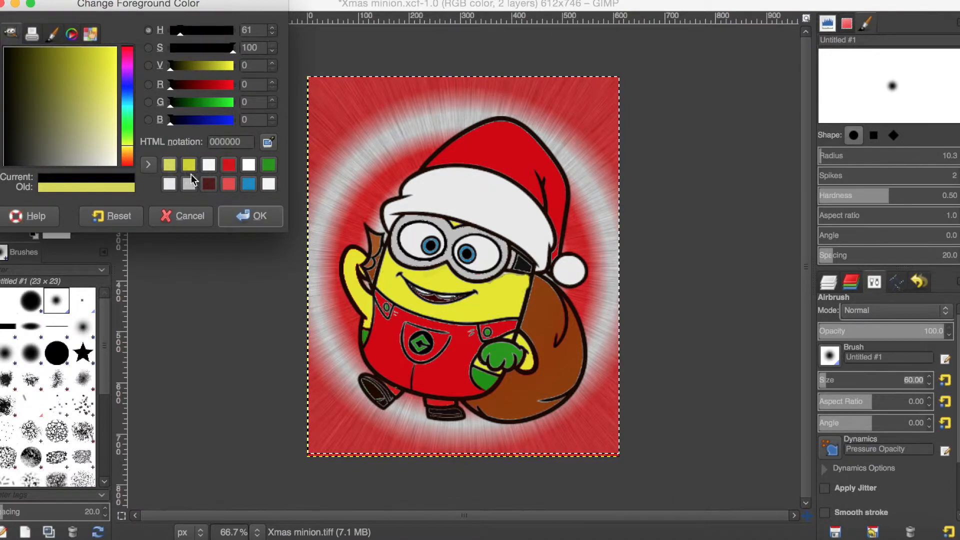
left_click(234, 215)
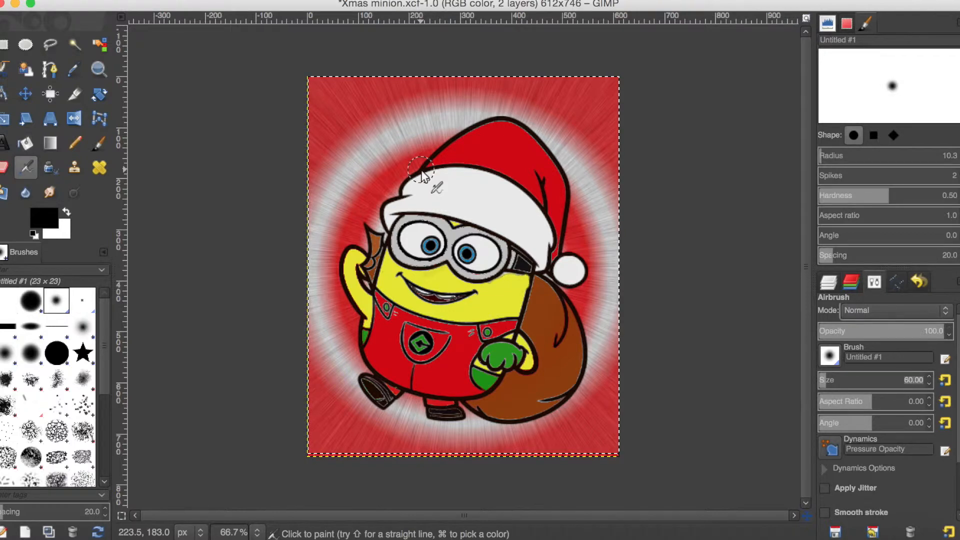
left_click(44, 221)
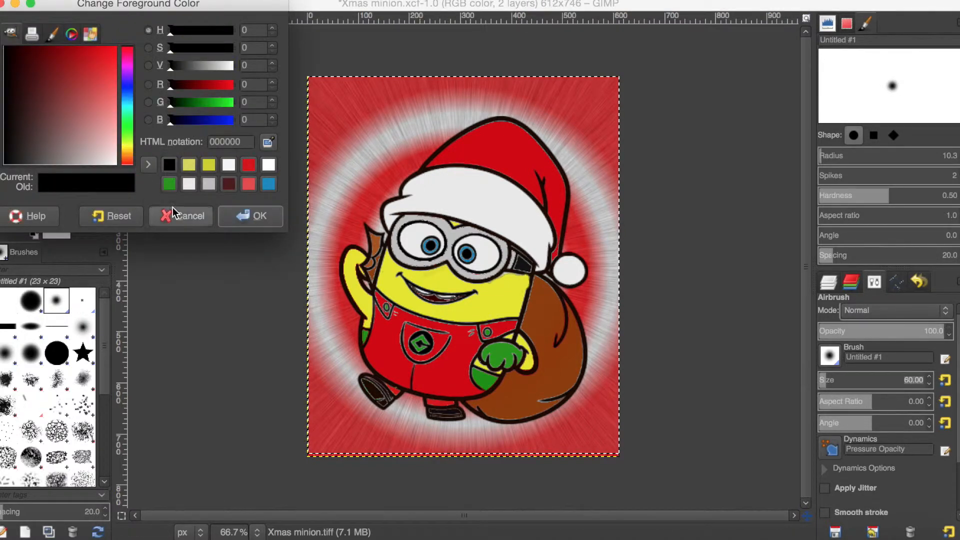
left_click(242, 213)
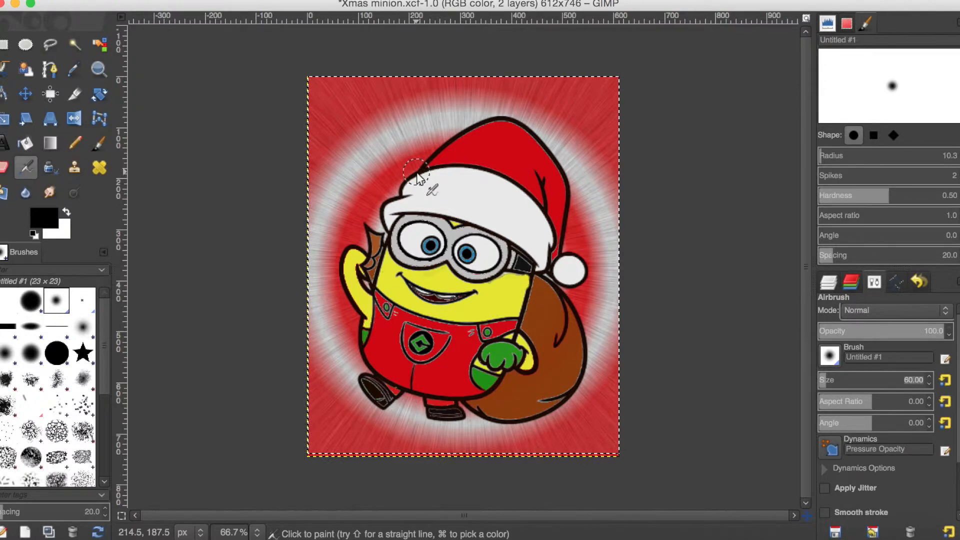
Create a new 612 × 746 px layer named Shadow with the Transparency fill type.
left_click(826, 284)
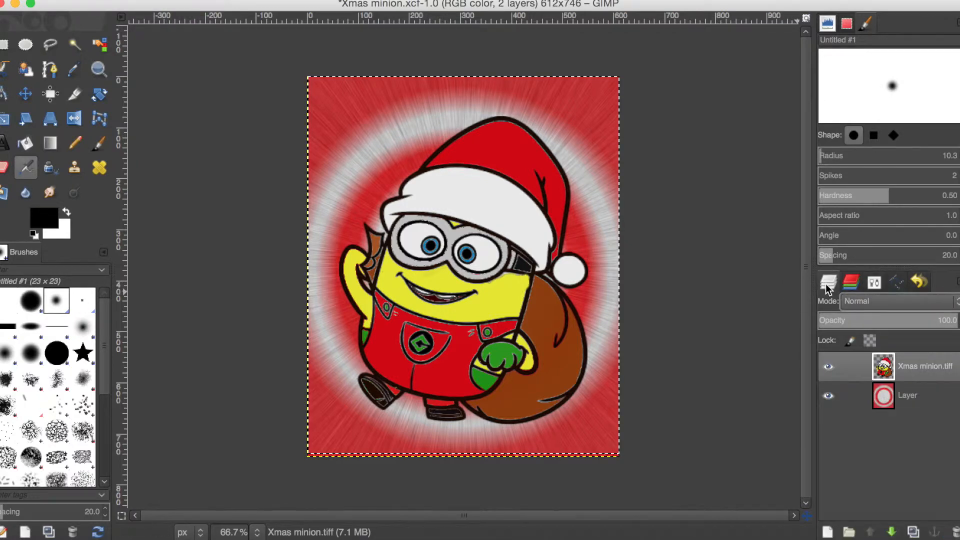
left_click(828, 531)
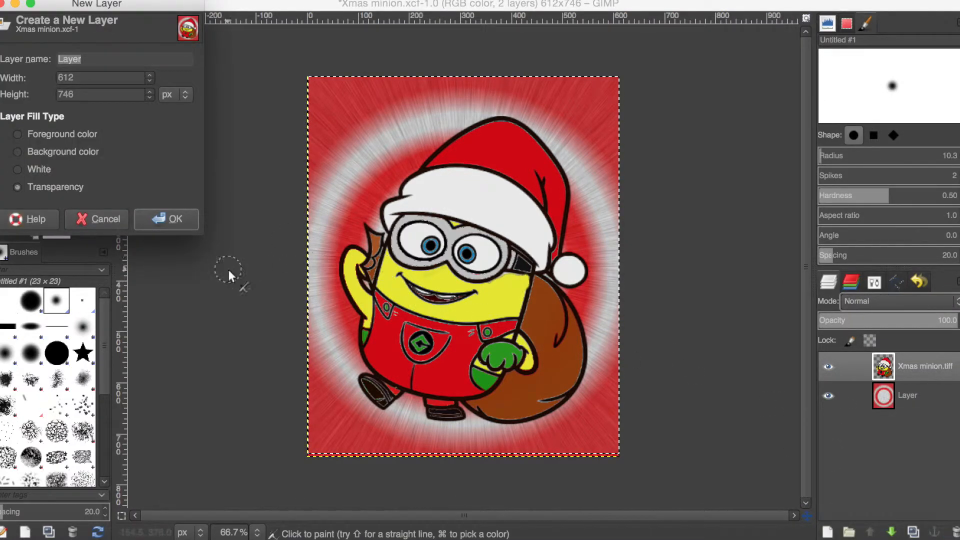
key("BackSpace")
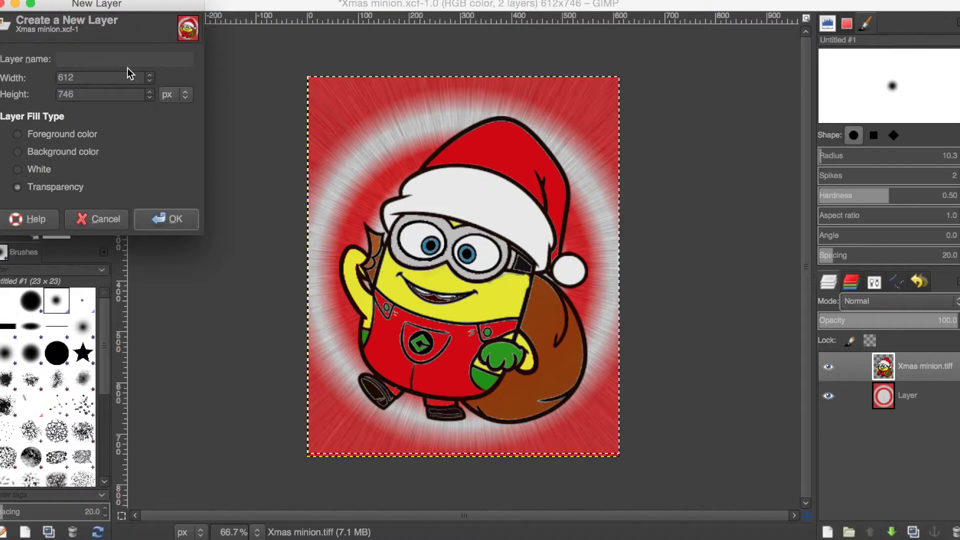
type("Shadow")
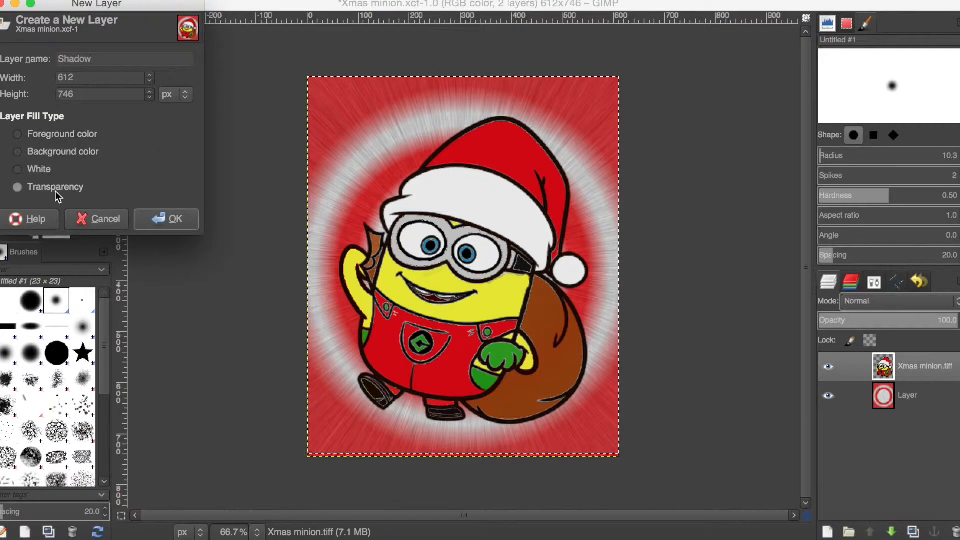
left_click(14, 187)
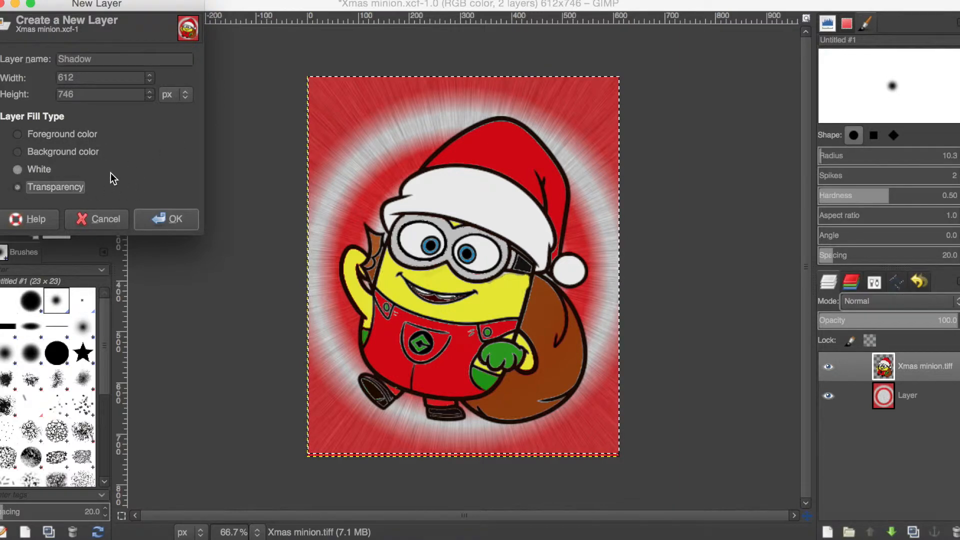
left_click(177, 225)
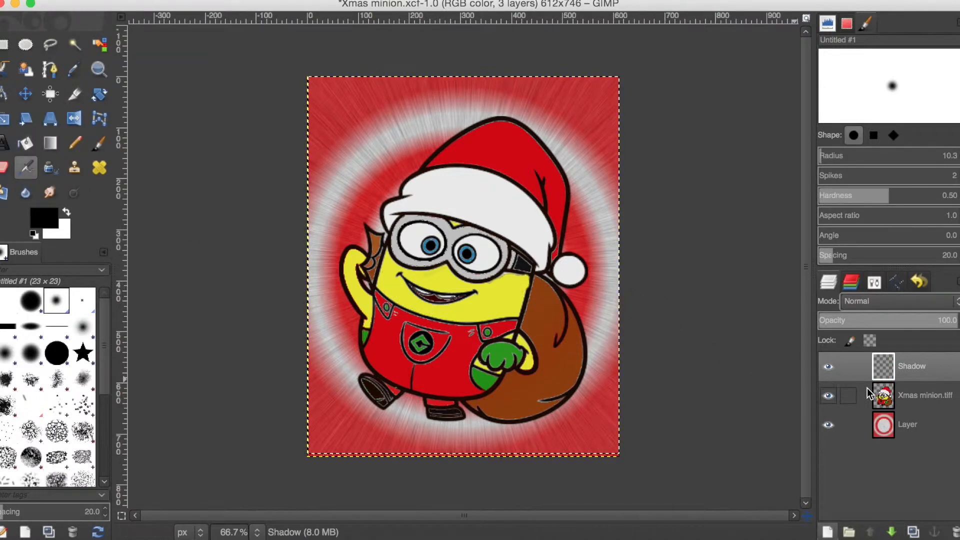
Try airbrushing a black shadow down the right edge of the Santa hat on the Shadow layer.
left_click(828, 424)
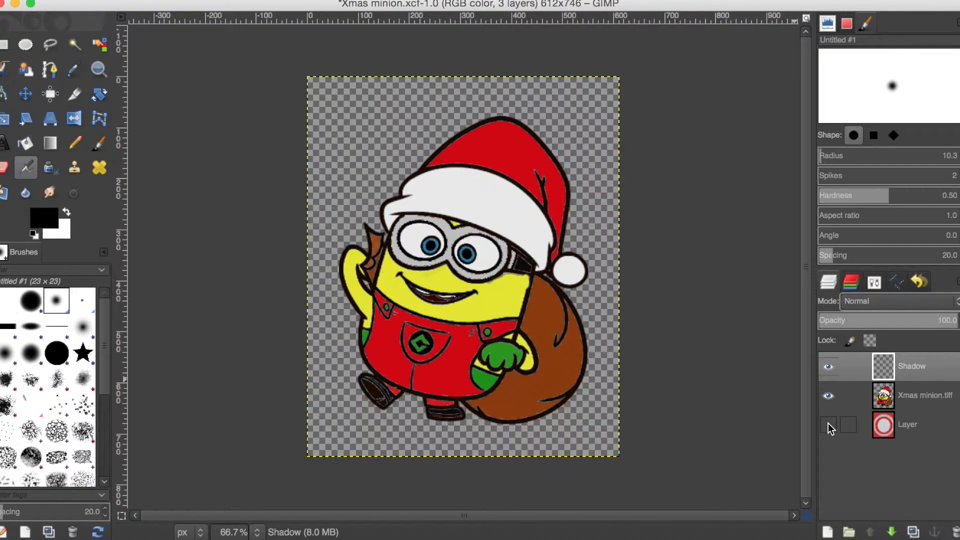
left_click(828, 423)
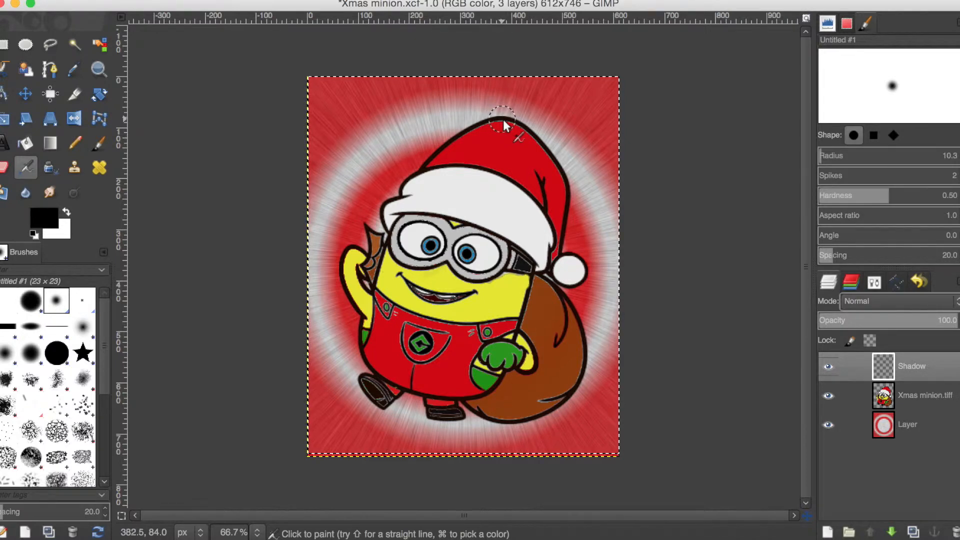
mouse_move(503, 119)
left_mouse_down()
mouse_move(553, 159)
mouse_move(570, 199)
mouse_move(563, 243)
left_mouse_up()
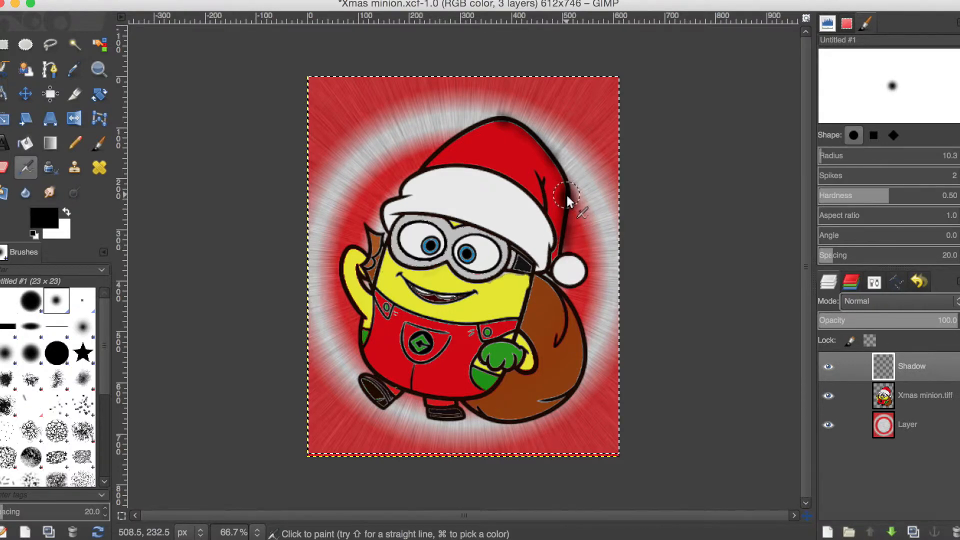
key("super+z")
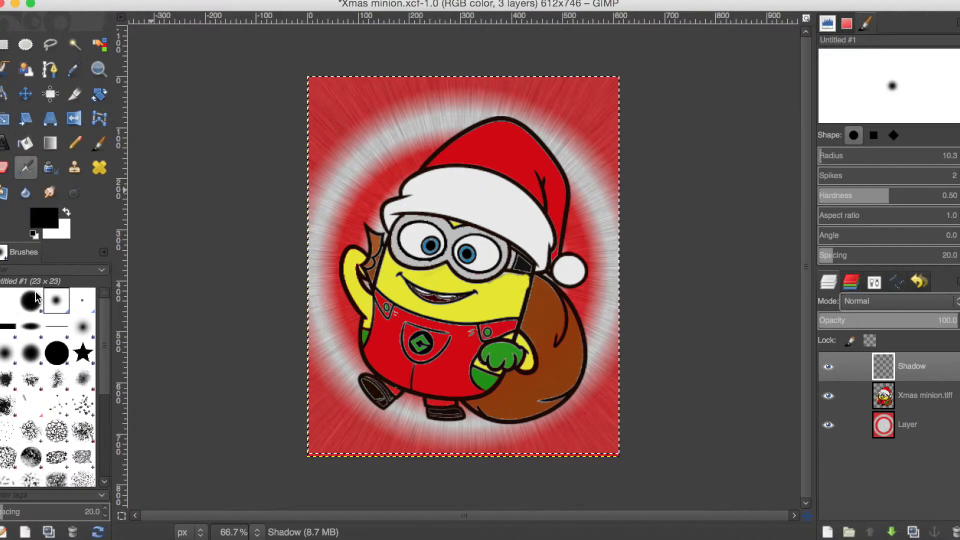
With the size 60 Paintbrush, paint a thick black shadow down the hat's right edge and around the pompom.
left_click(96, 148)
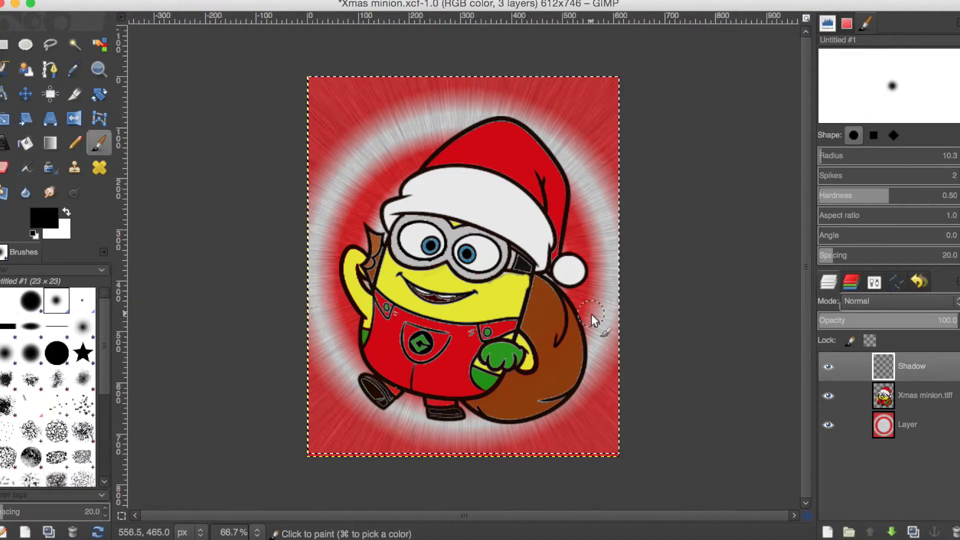
left_click(876, 281)
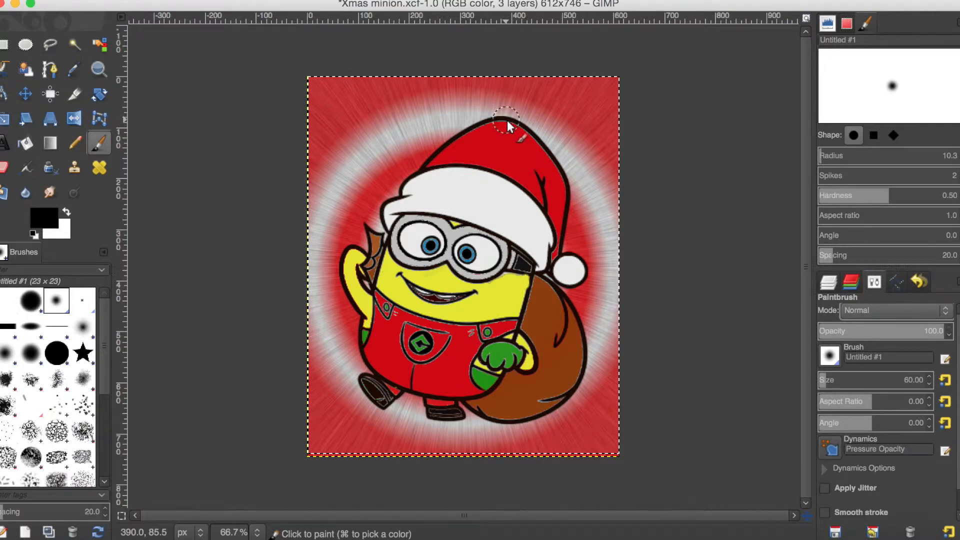
mouse_move(507, 120)
left_mouse_down()
mouse_move(538, 136)
mouse_move(565, 171)
mouse_move(566, 252)
left_mouse_up()
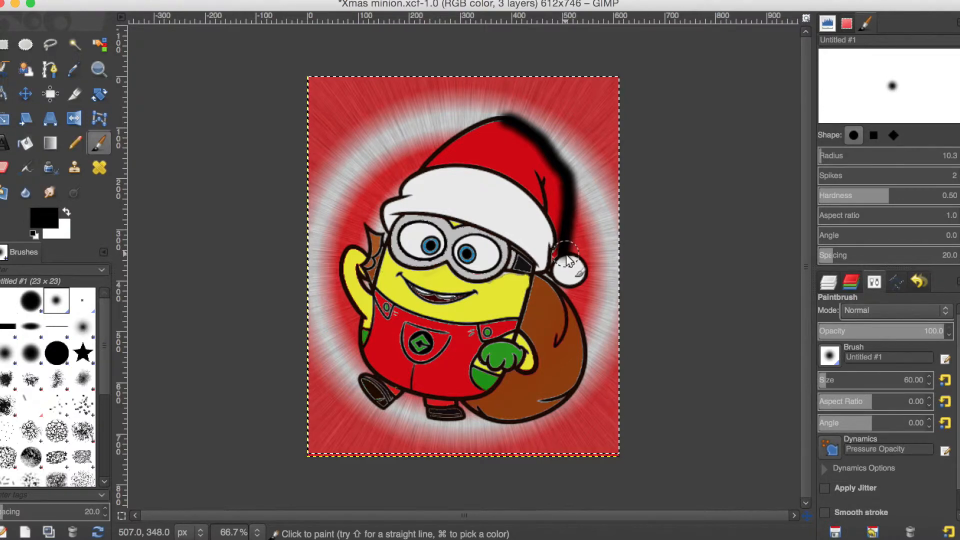
mouse_move(567, 257)
left_mouse_down()
mouse_move(586, 271)
mouse_move(572, 284)
mouse_move(583, 276)
left_mouse_up()
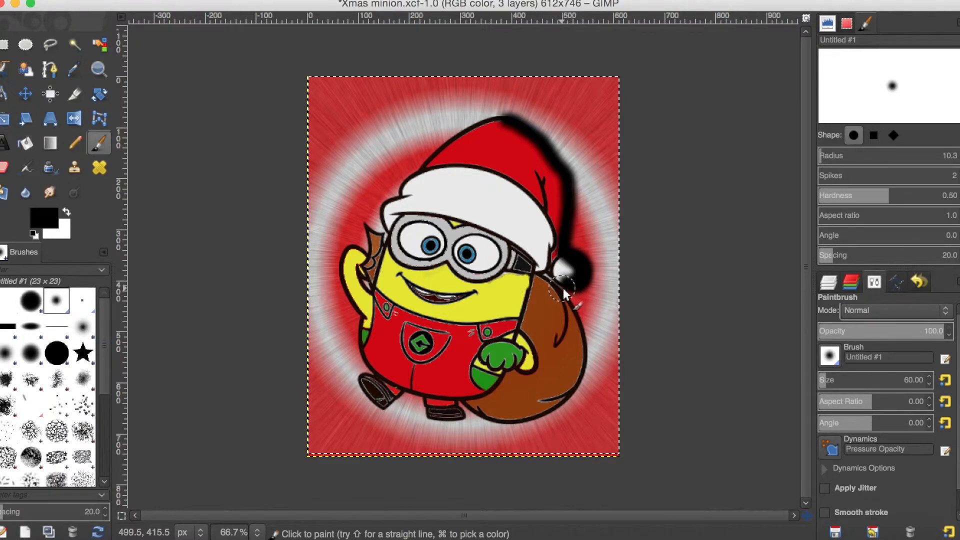
Paint a thick black shadow along the sack's right and lower edges and beneath the minion's overalls.
mouse_move(563, 288)
left_mouse_down()
mouse_move(580, 320)
mouse_move(582, 379)
mouse_move(556, 406)
mouse_move(524, 419)
left_mouse_up()
mouse_move(522, 420)
left_mouse_down()
mouse_move(493, 419)
mouse_move(534, 420)
left_mouse_up()
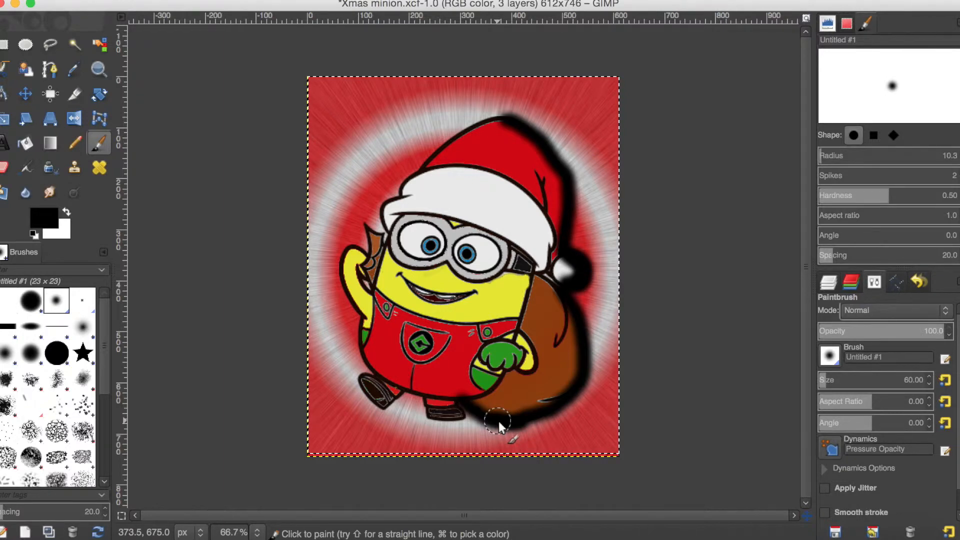
left_click_drag(498, 420, 457, 401)
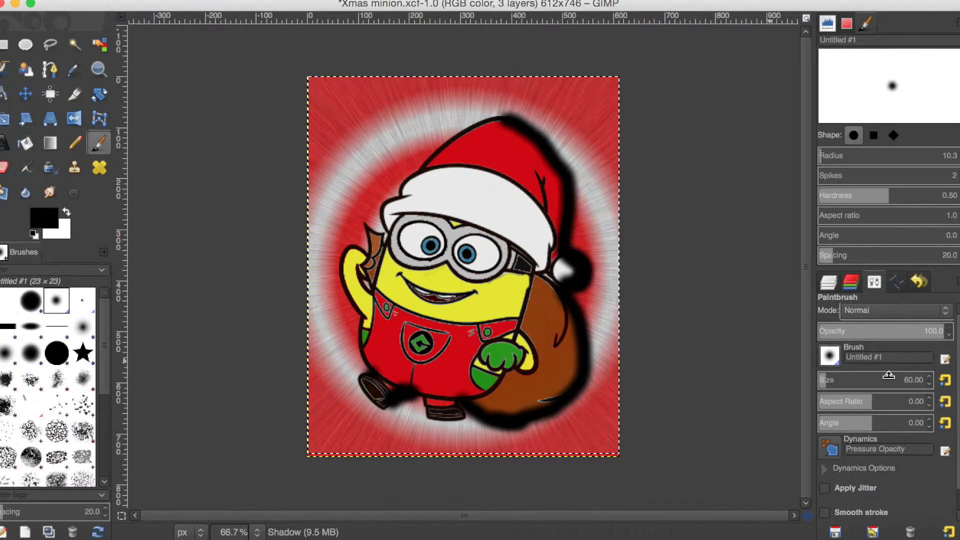
Set the brush size to 20 and paint thin shadows under the green glove and where the raised arm meets the body.
left_click(930, 388)
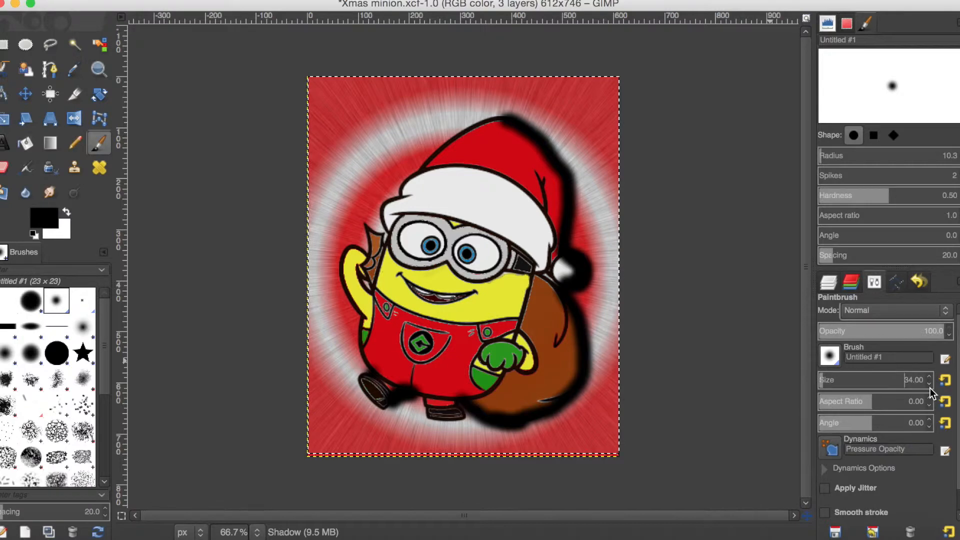
left_click(930, 388)
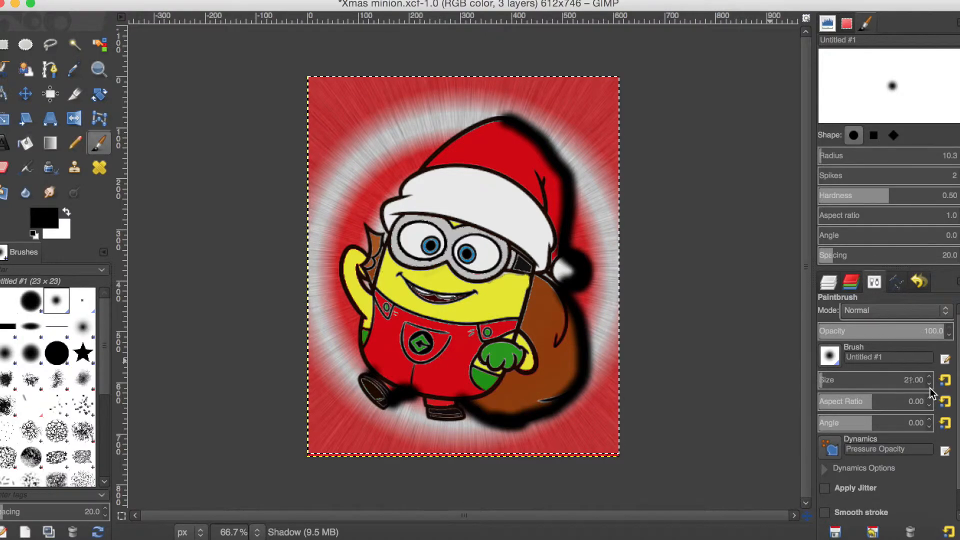
left_click(931, 378)
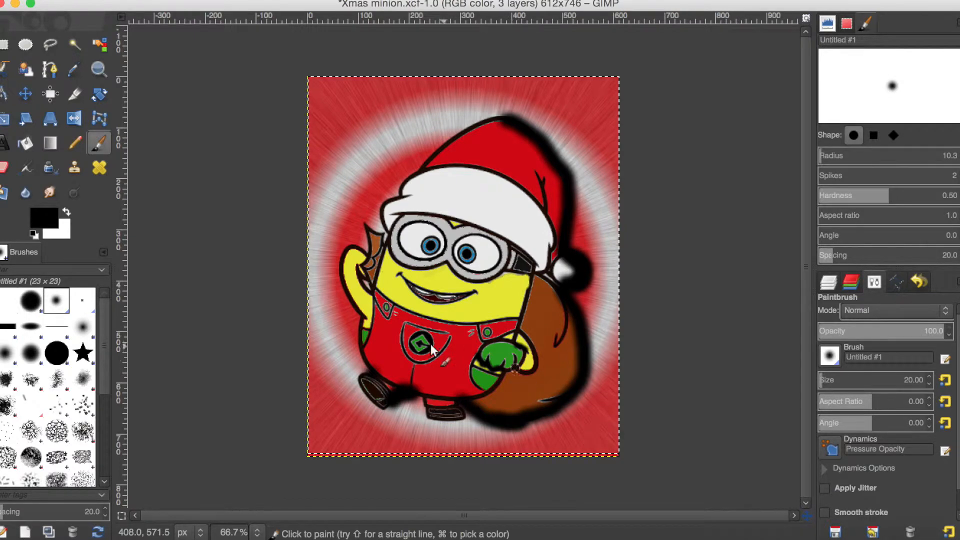
left_click(364, 318)
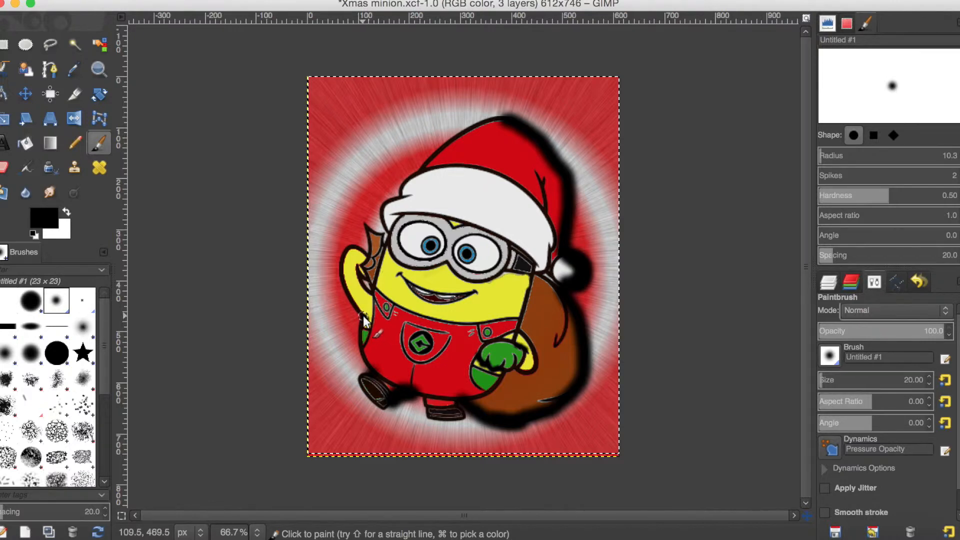
left_click_drag(369, 322, 364, 315)
Paint black shading over the brown shape beside the raised arm and along the underside of the goggles.
left_click_drag(370, 266, 368, 267)
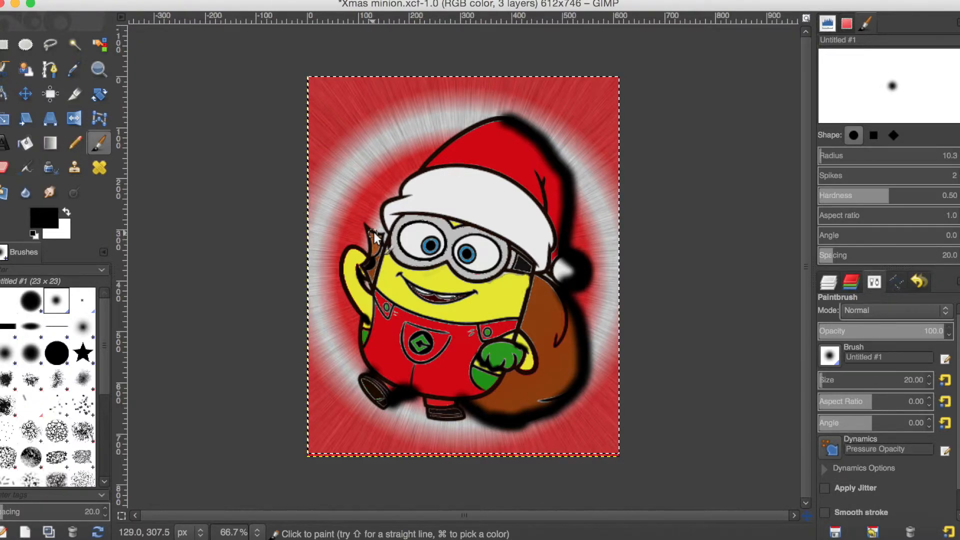
mouse_move(372, 237)
left_mouse_down()
mouse_move(373, 256)
mouse_move(381, 237)
mouse_move(373, 251)
left_mouse_up()
mouse_move(458, 277)
left_mouse_down()
mouse_move(485, 291)
mouse_move(506, 273)
left_mouse_up()
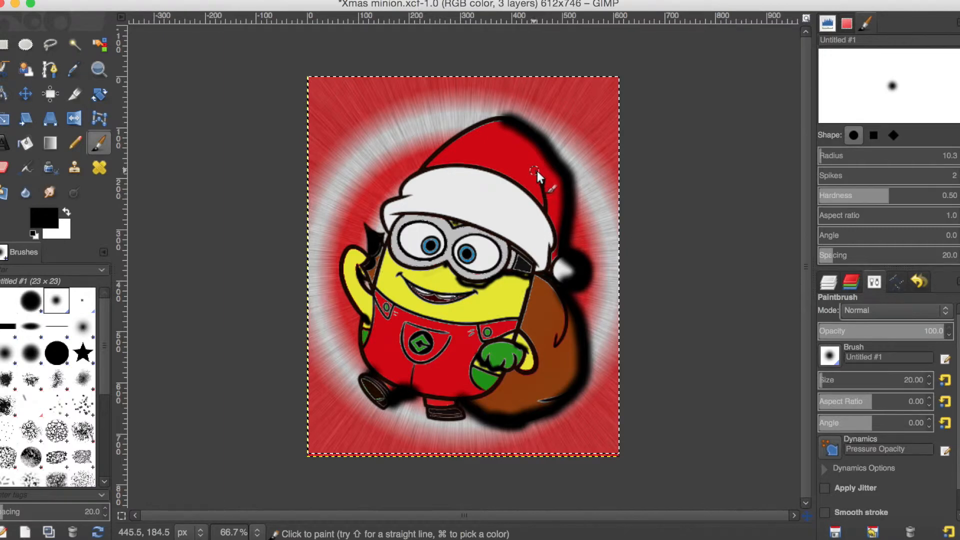
Paint thin black shadows over the crease in the red hat and the fold at the white brim's left end.
left_click_drag(533, 166, 542, 191)
left_click_drag(545, 175, 542, 189)
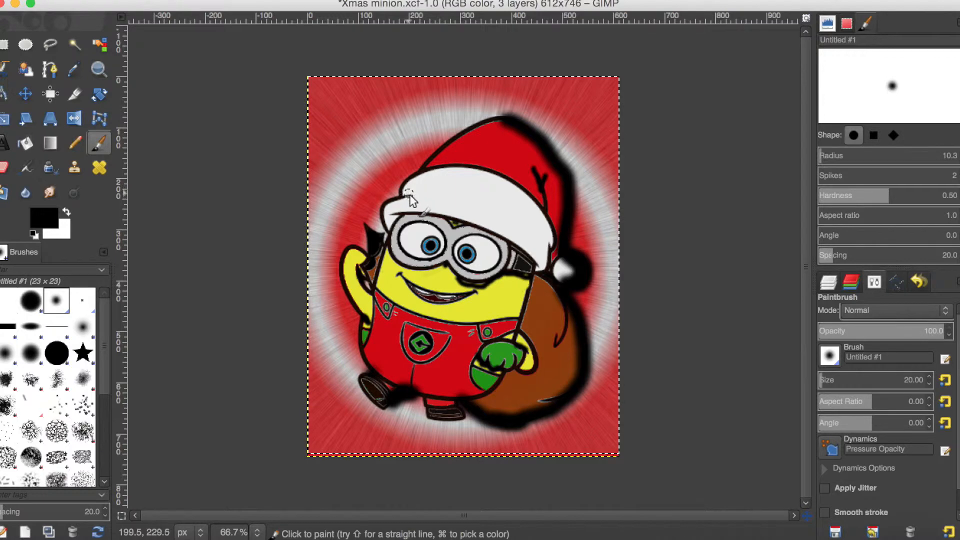
left_click_drag(411, 195, 429, 201)
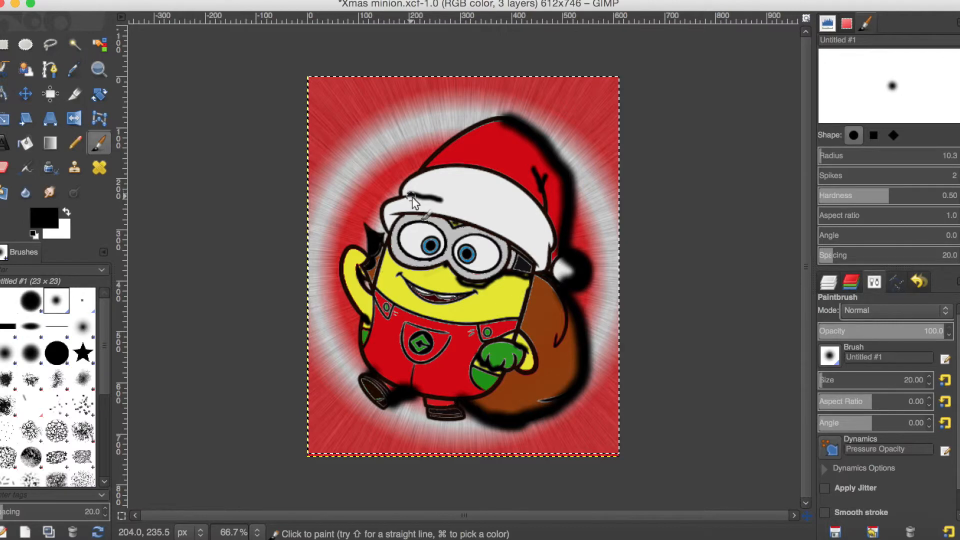
mouse_move(409, 196)
left_mouse_down()
mouse_move(445, 201)
mouse_move(401, 198)
left_mouse_up()
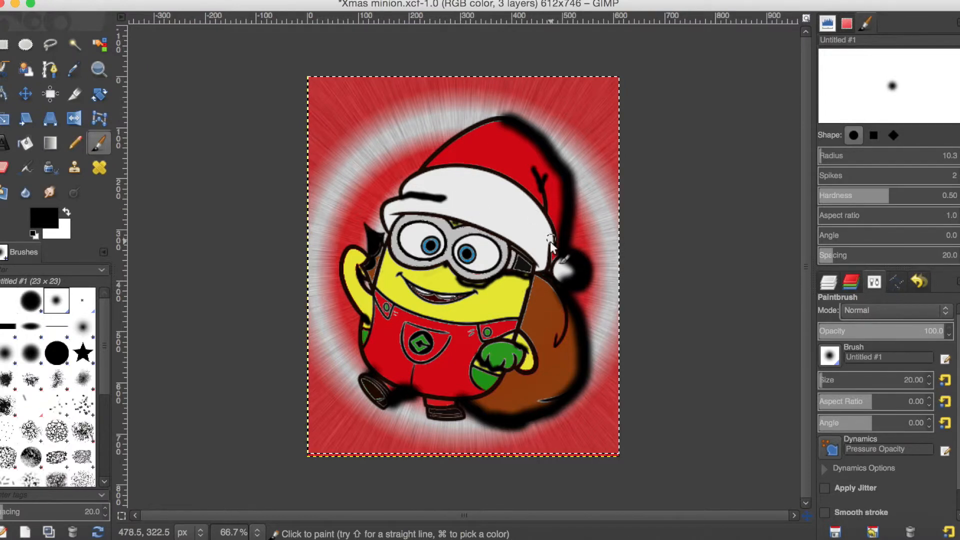
Paint thin black shadows on the white brim's right end and down the right edge of the yellow face.
mouse_move(549, 242)
left_mouse_down()
mouse_move(540, 234)
mouse_move(555, 256)
left_mouse_up()
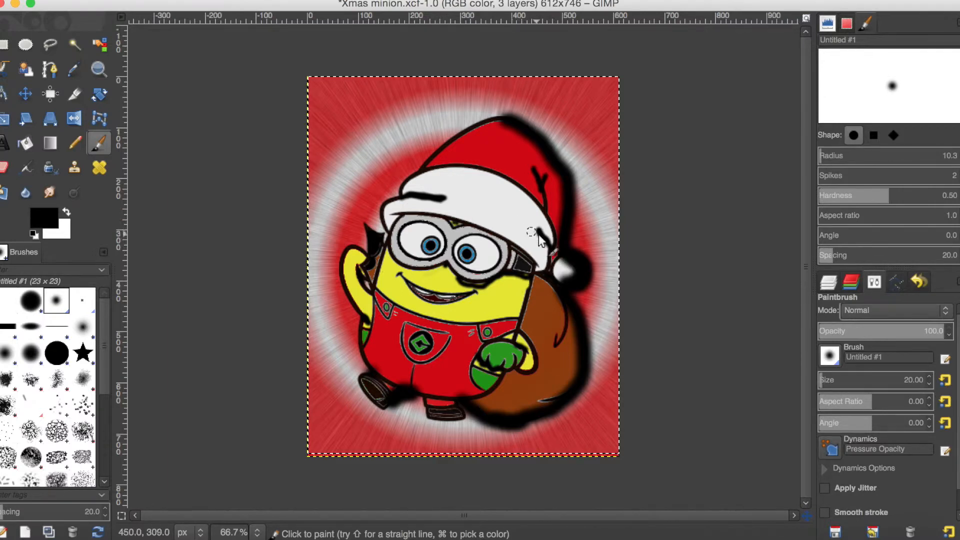
left_click_drag(536, 229, 546, 256)
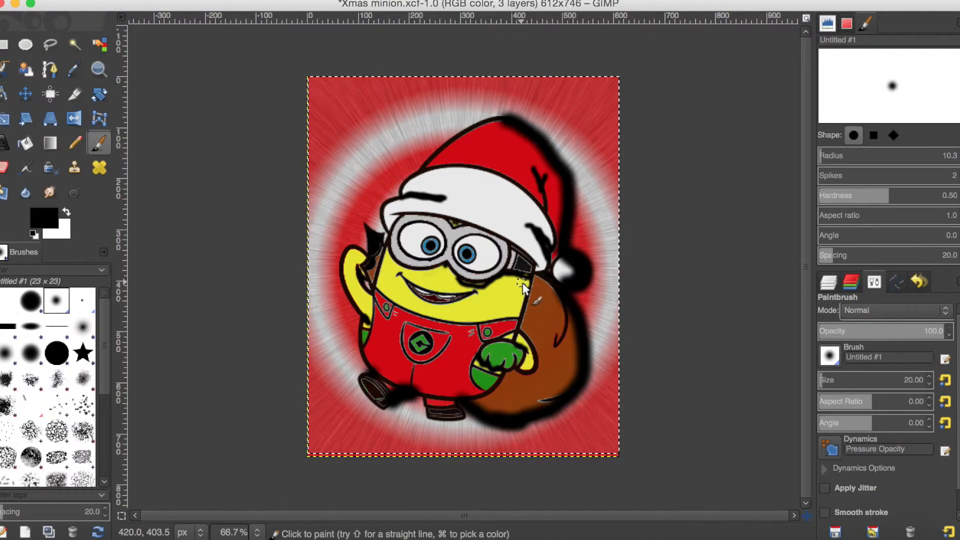
left_click_drag(521, 296, 515, 313)
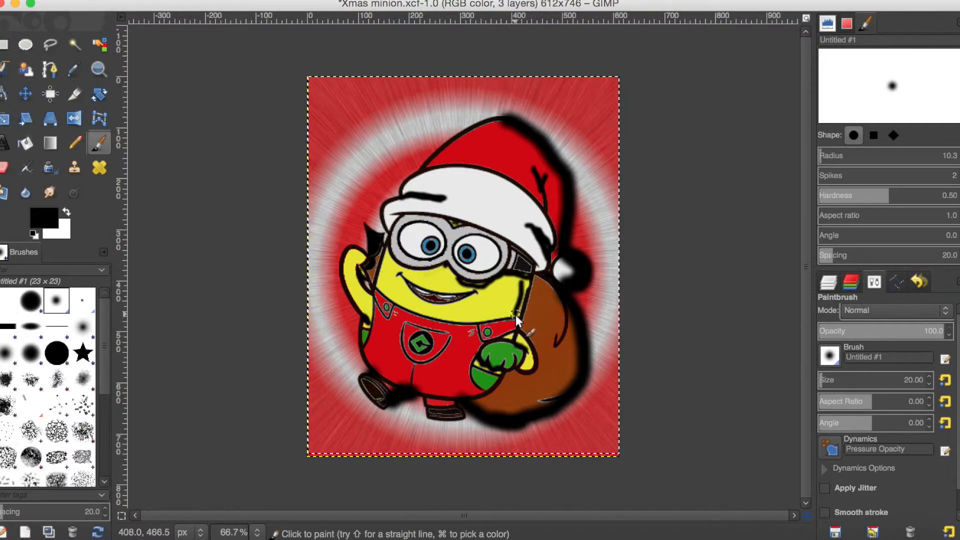
Set the brush size to 30 and paint a thicker black shadow down the right edge of the yellow face.
left_click(927, 377)
left_click(928, 376)
left_click(927, 376)
left_click(927, 377)
left_click(928, 377)
left_click(927, 377)
left_click(927, 376)
left_click(927, 377)
left_click(928, 377)
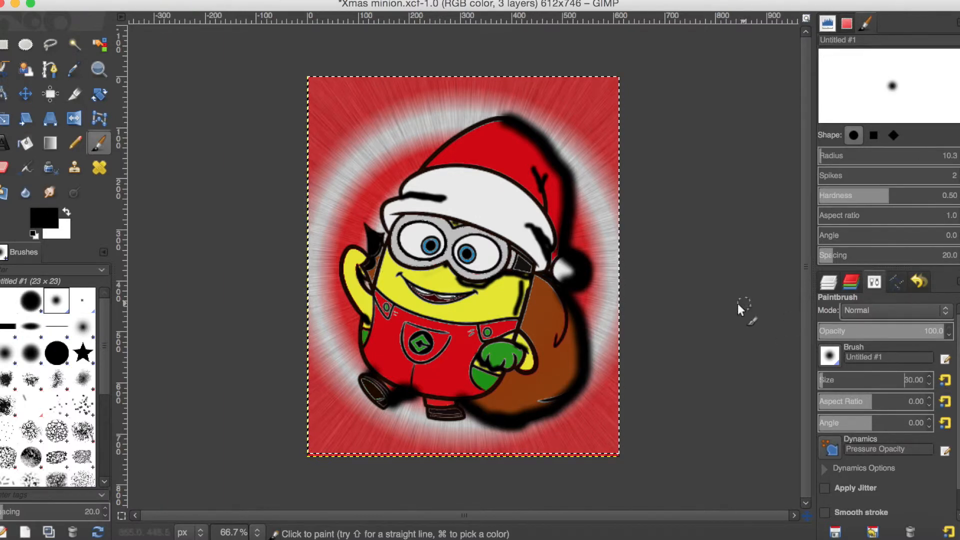
left_click_drag(524, 285, 520, 315)
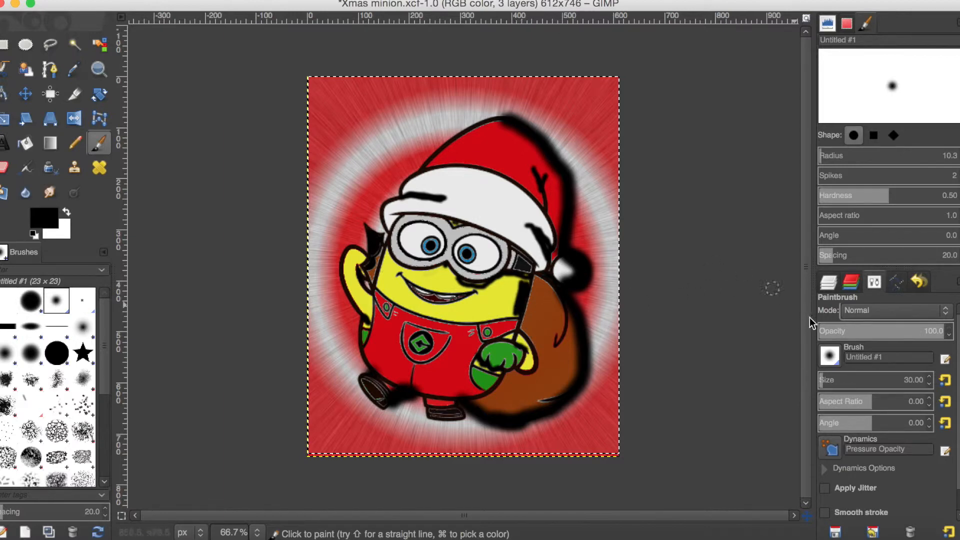
Set the paintbrush blending mode to Overlay.
left_click(920, 312)
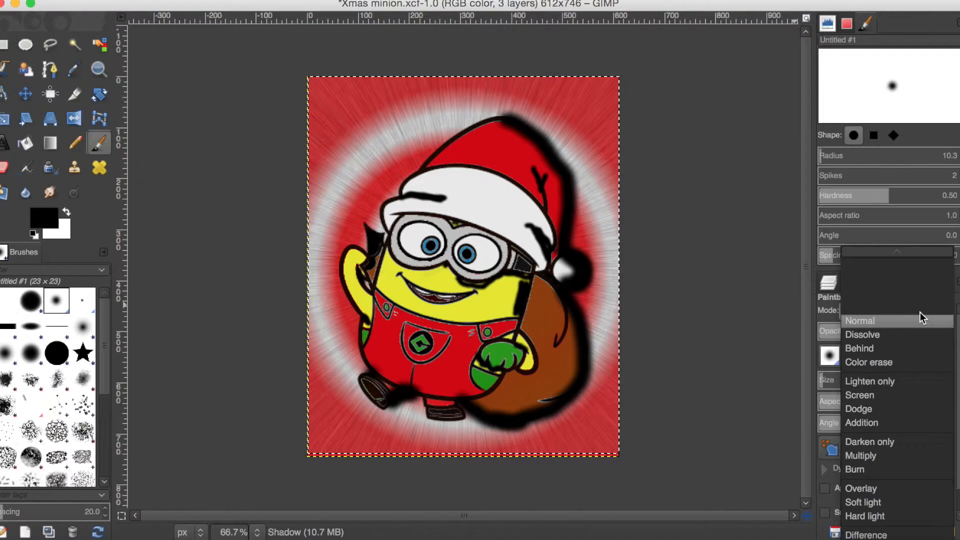
left_click(897, 488)
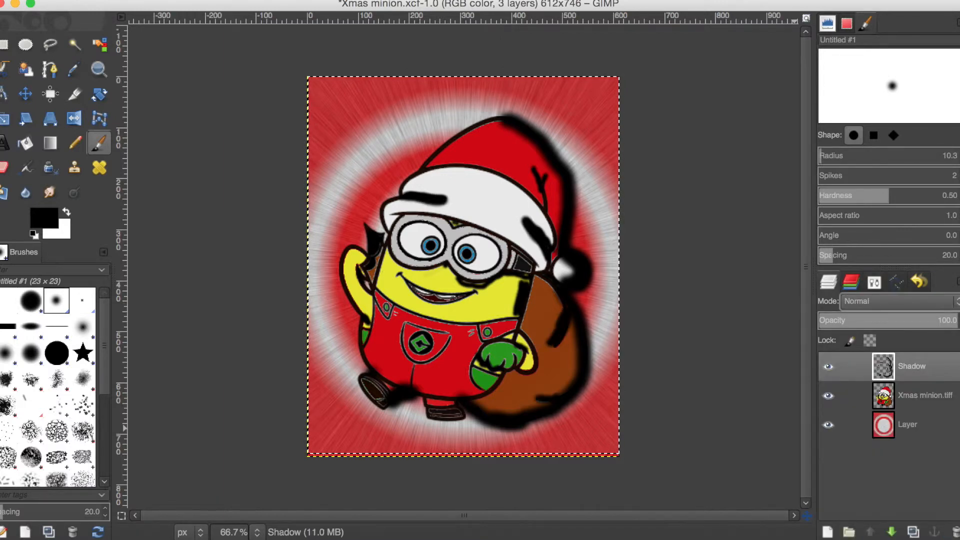
Lower the Shadow layer's opacity to 21.
left_click_drag(957, 320, 831, 321)
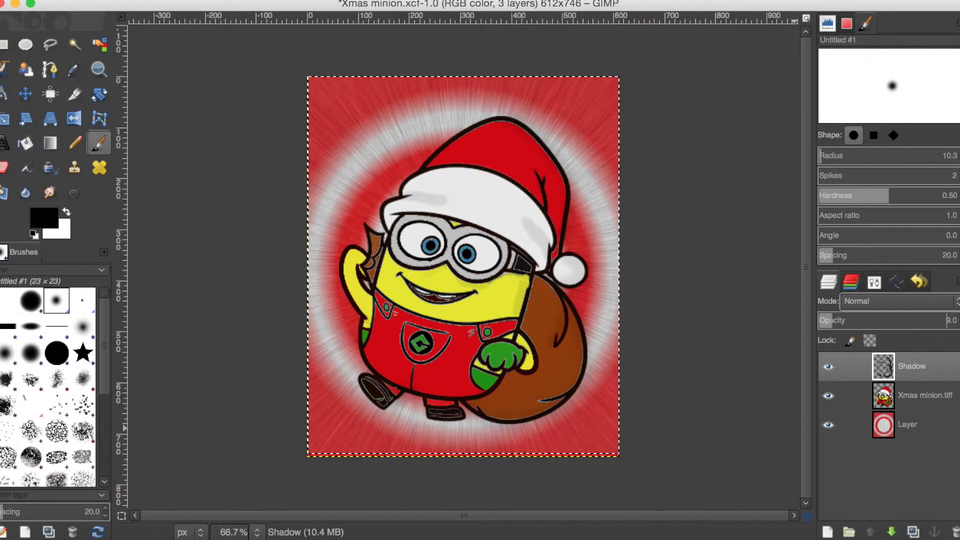
key("Up")
key("Up")
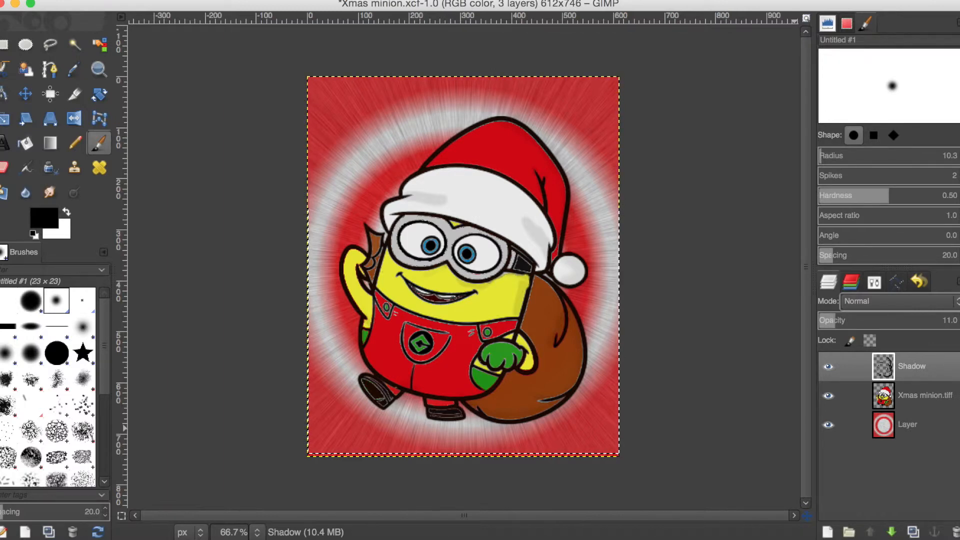
key("Up")
key("Up")
key("Up")
key("Up")
key("Up")
key("Up")
key("Up")
key("Up")
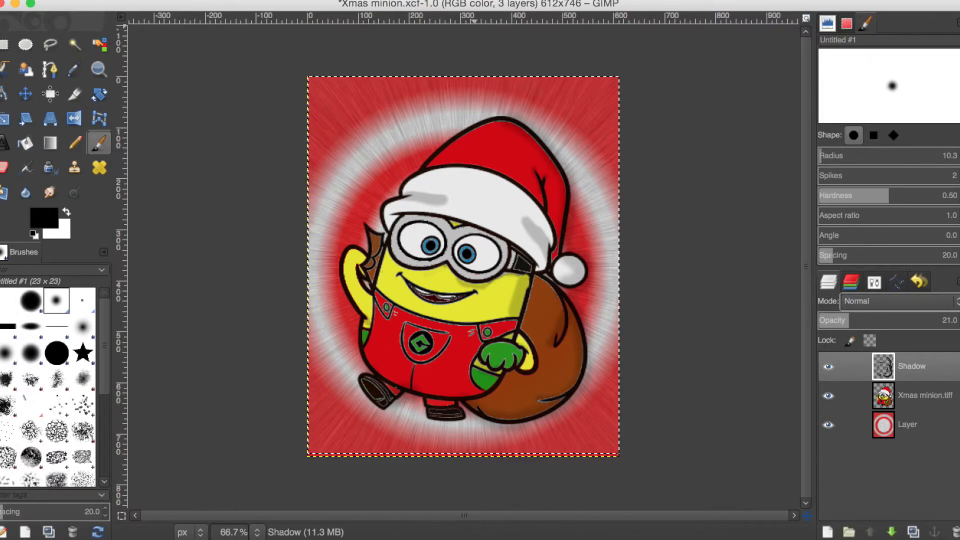
Apply a Gaussian Blur to the Shadow layer with a horizontal and vertical radius of 30 px.
left_click(409, 0)
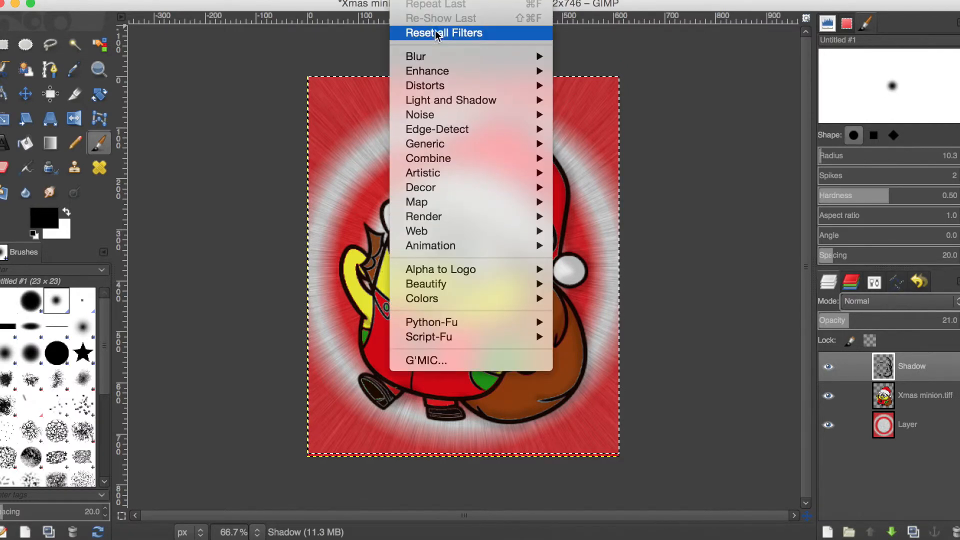
mouse_move(455, 56)
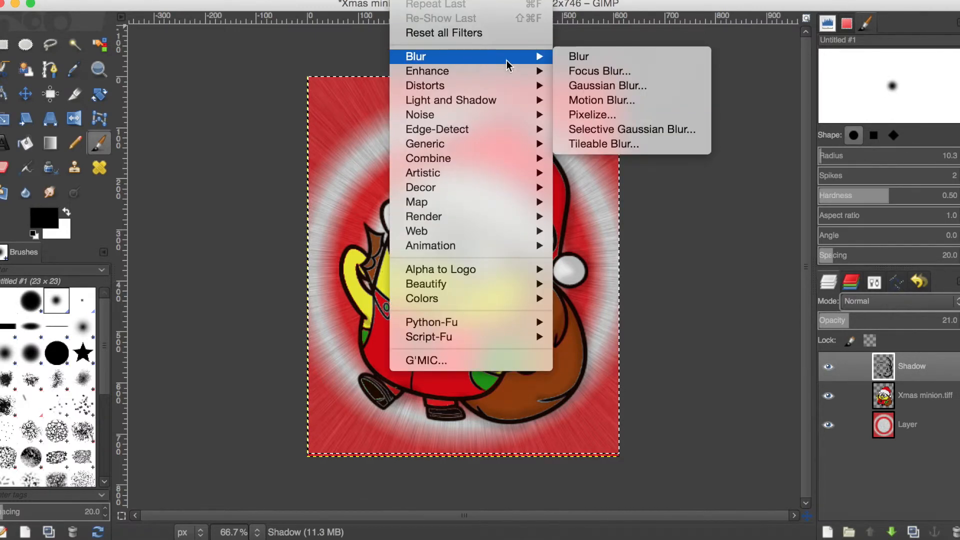
left_click(592, 88)
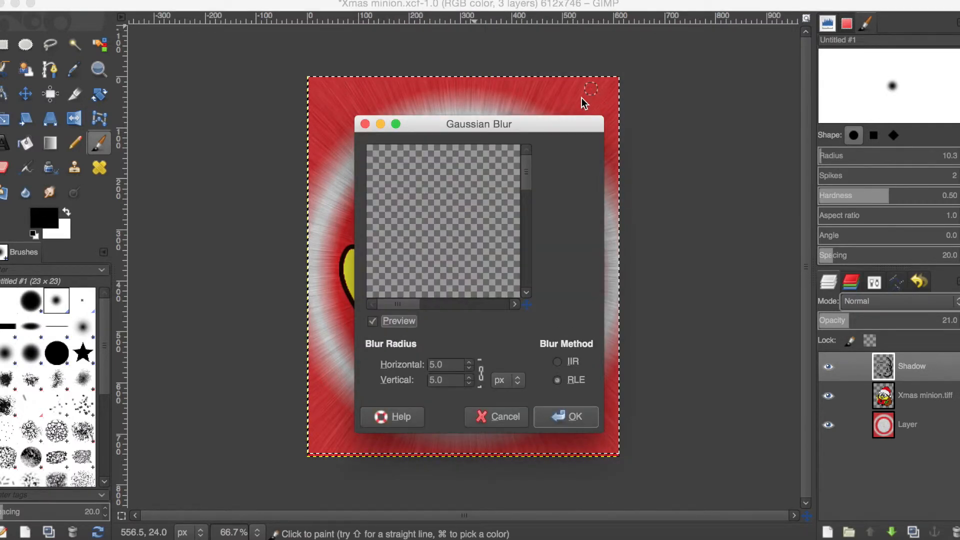
left_click(471, 362)
left_click_drag(471, 362, 470, 363)
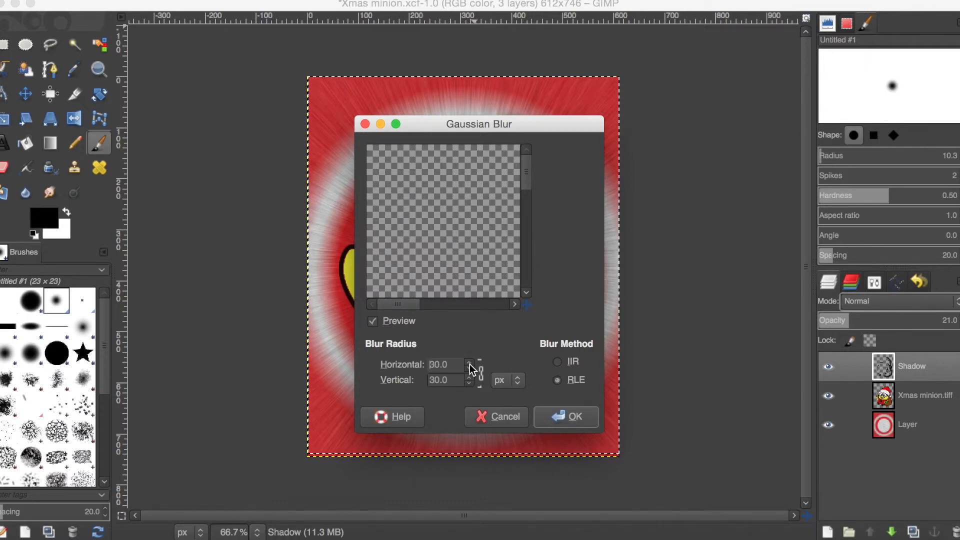
left_click_drag(401, 309, 477, 317)
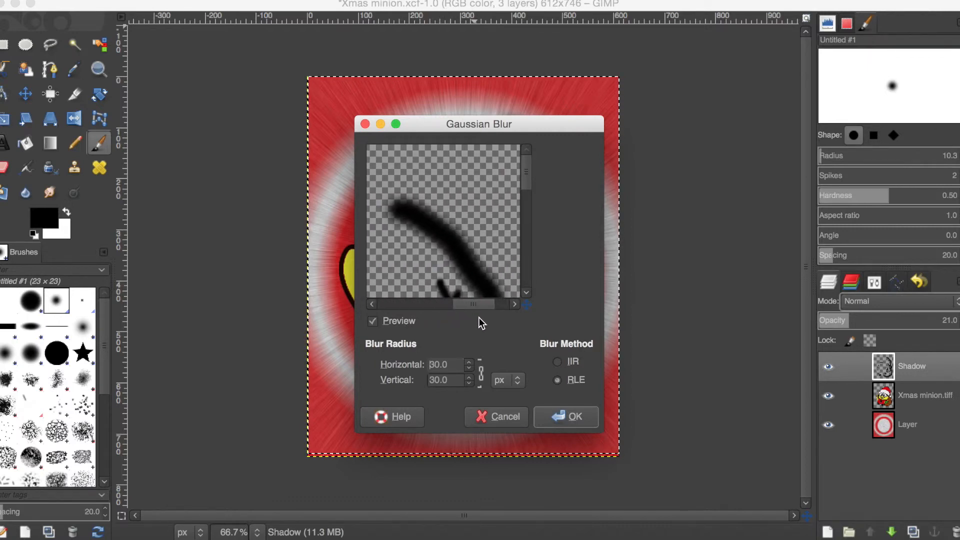
left_click(548, 419)
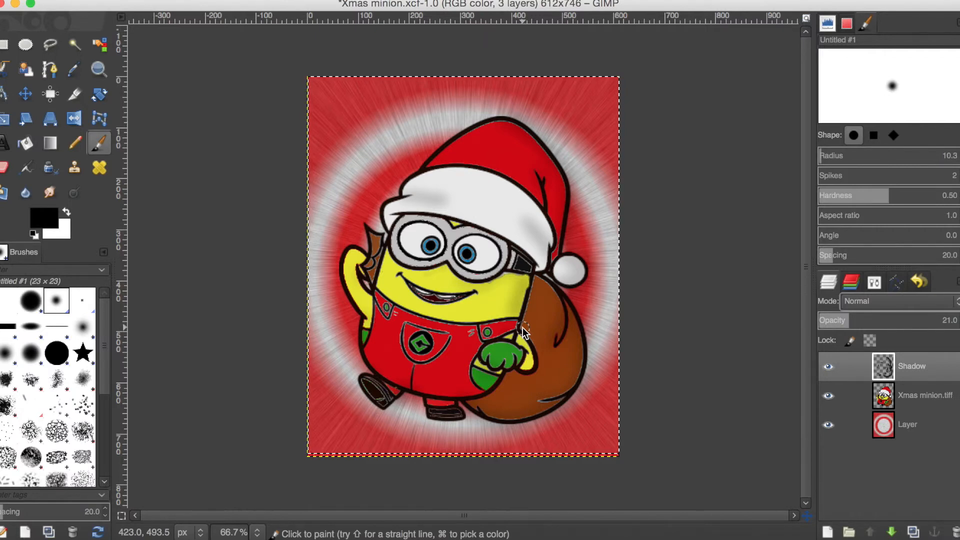
Apply a second Gaussian Blur to the Shadow layer with the horizontal and vertical radius set to 35 px.
left_click(417, 1)
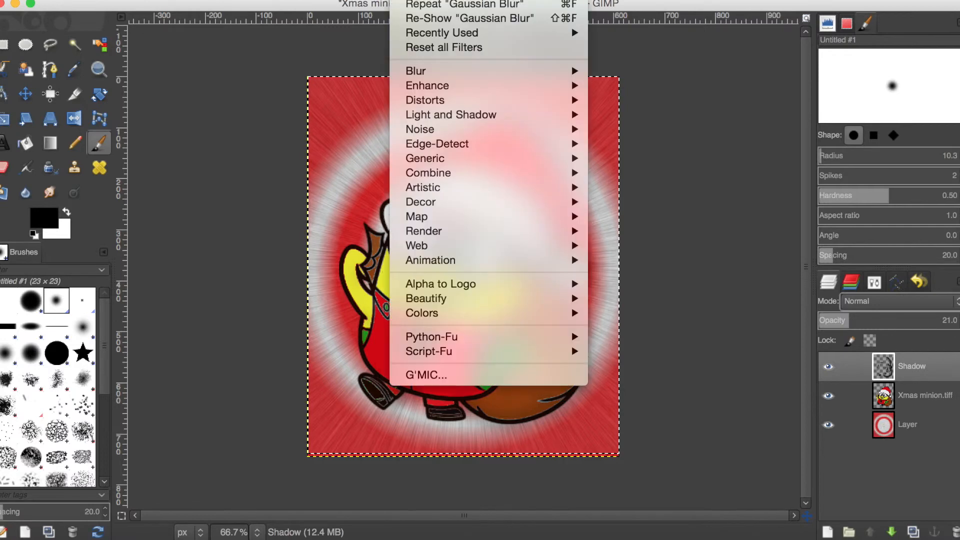
mouse_move(451, 36)
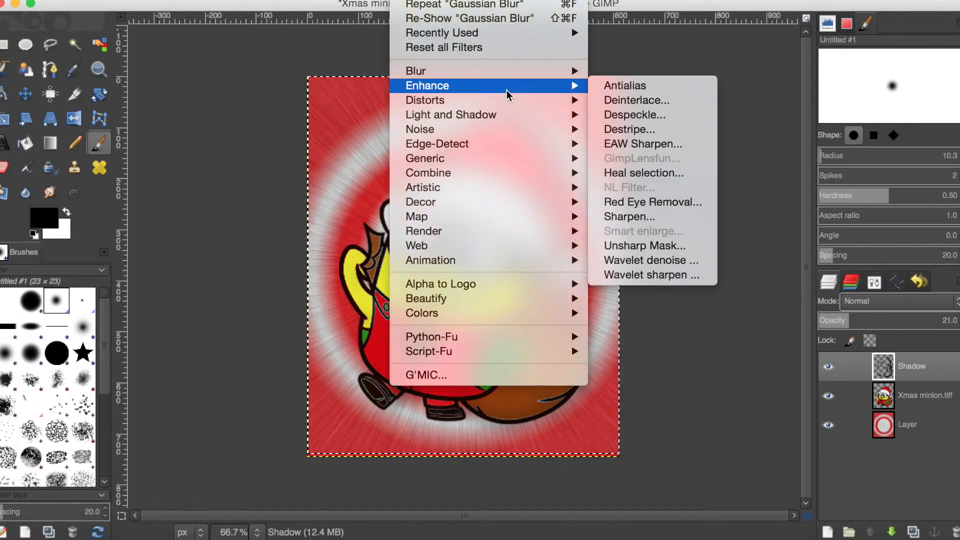
mouse_move(582, 71)
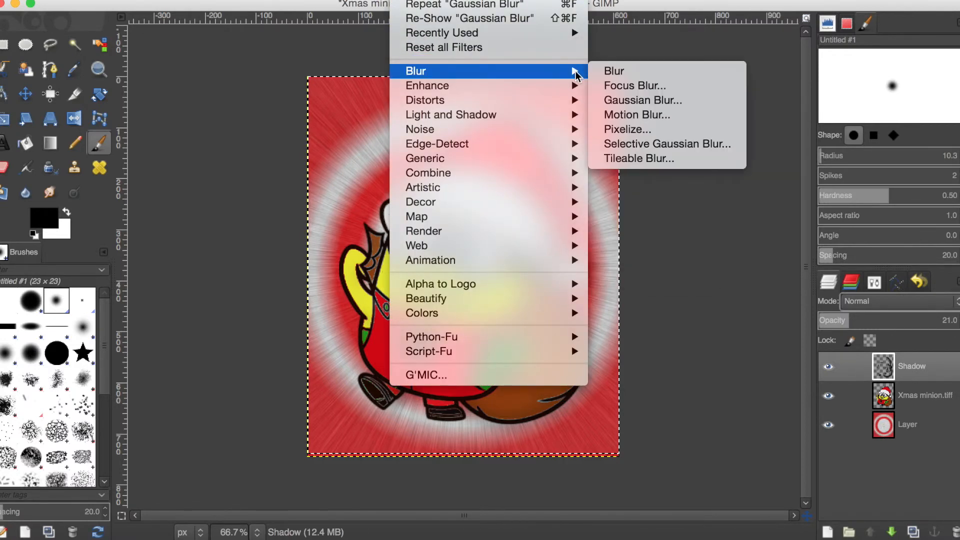
left_click(622, 97)
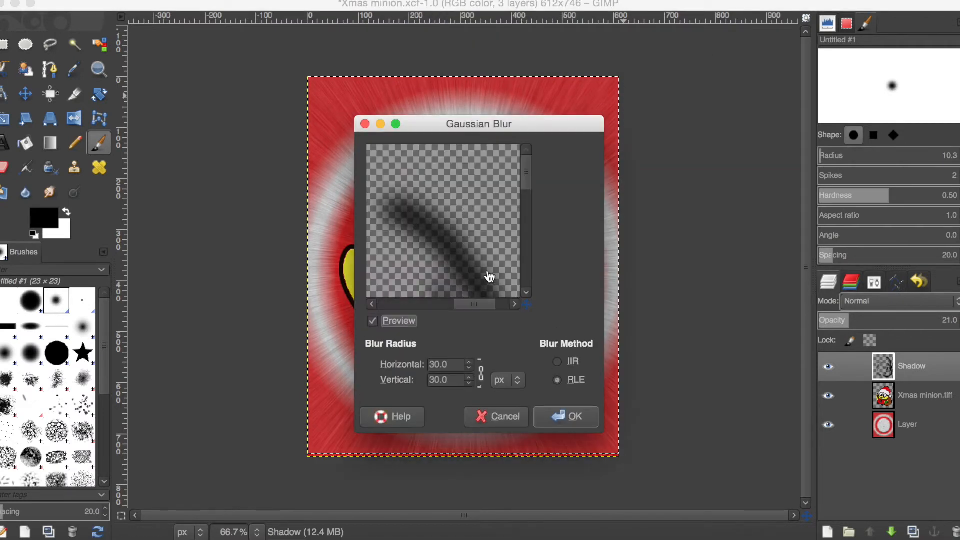
left_click(471, 363)
left_click(470, 362)
left_click(470, 363)
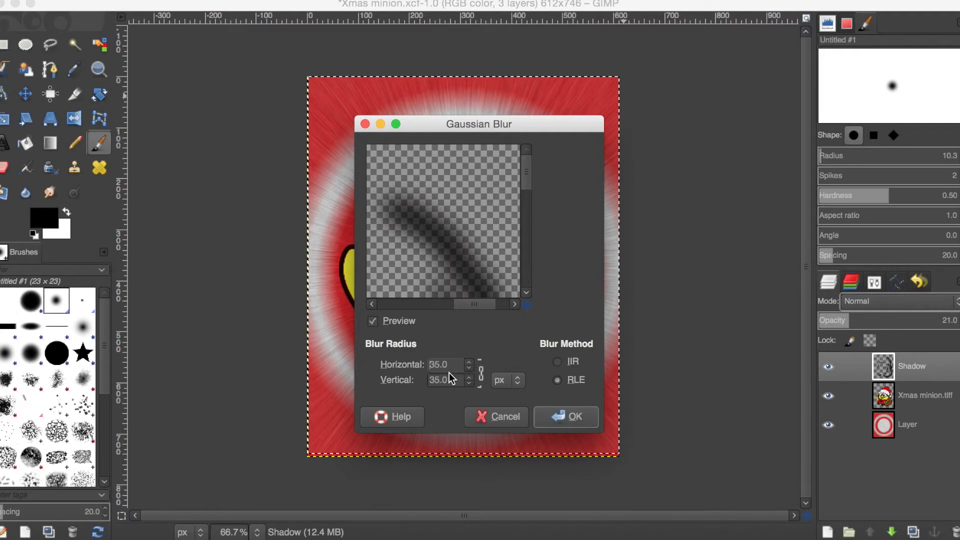
left_click(541, 416)
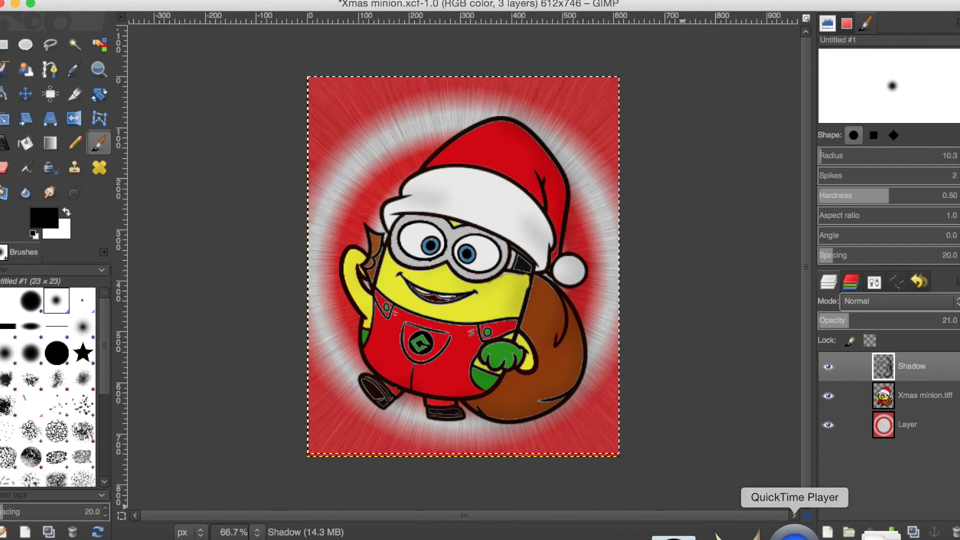
right_click(795, 531)
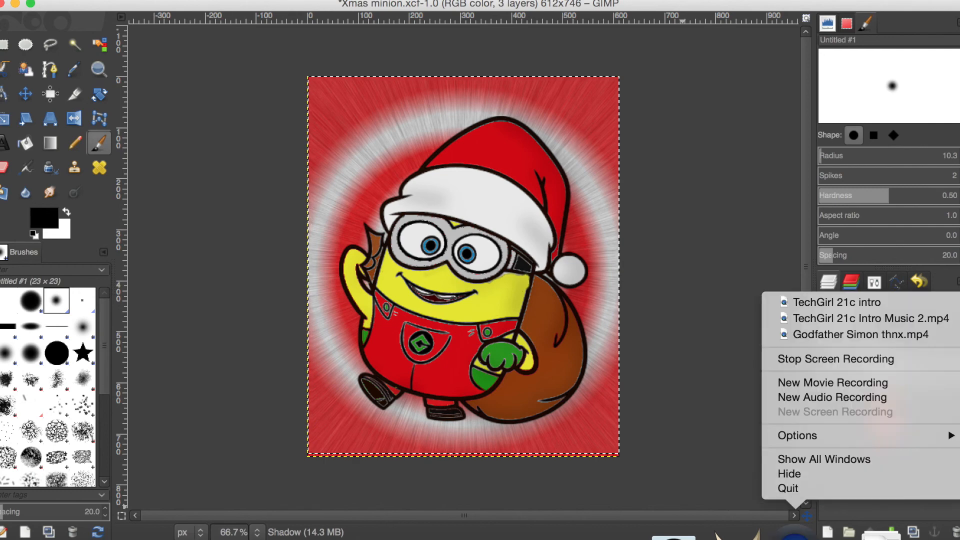